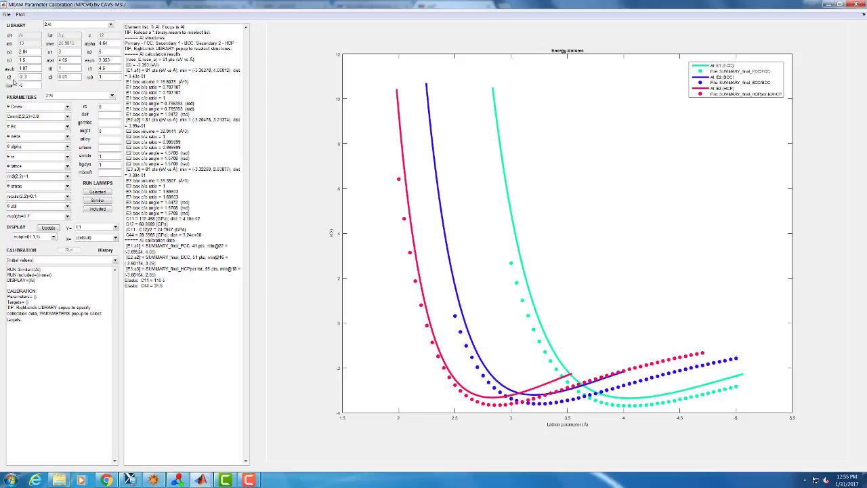
- Run a 9-value parametric study of t2 from -5 to 5 through LAMMPS
right_click(10, 81)
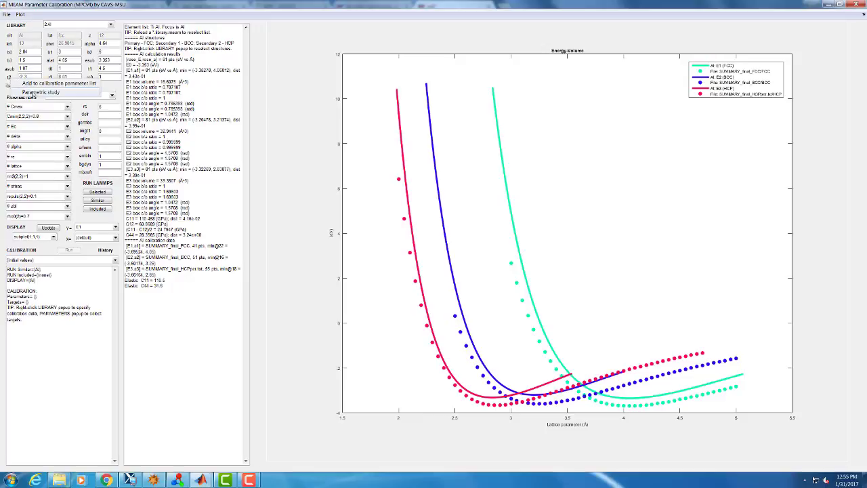
click(41, 92)
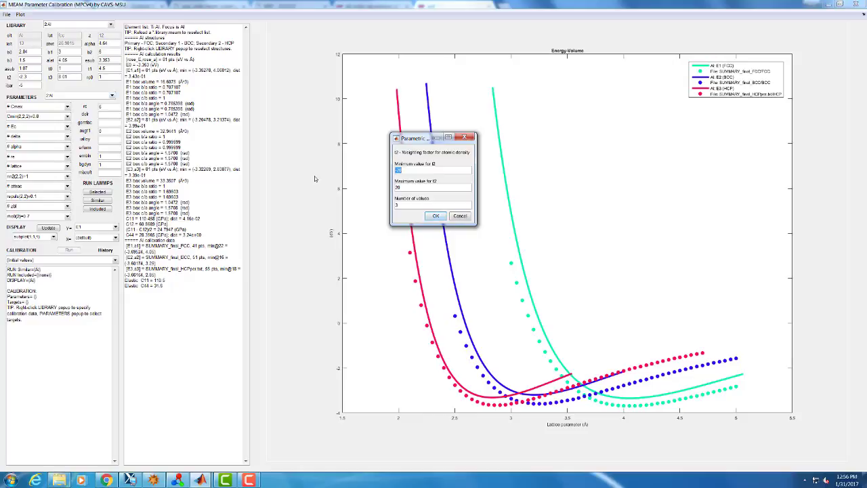
text(-5)
key(Tab)
text(5)
key(Tab)
click(436, 217)
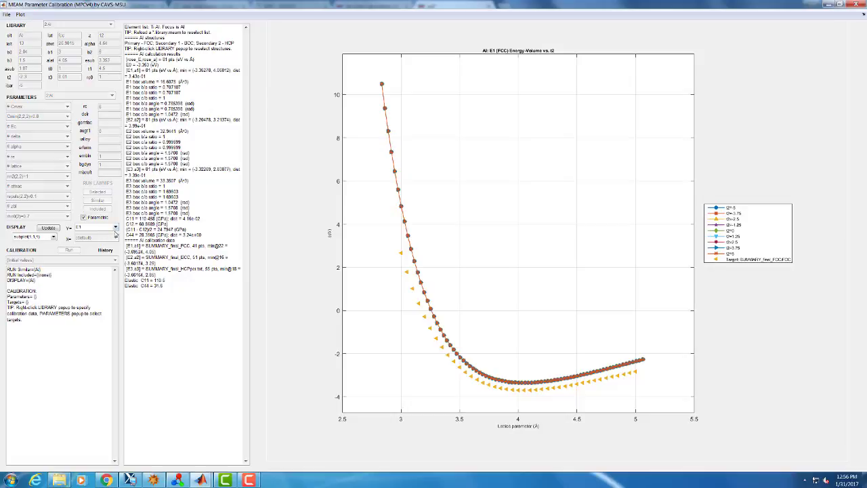
- Plot the t2 study as E2 (BCC), then E3 (HCP), then C elastic constants
click(115, 227)
click(80, 241)
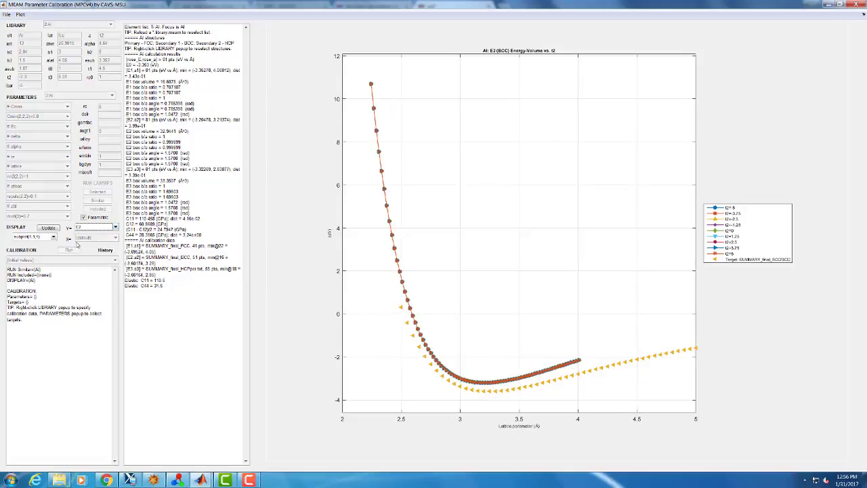
click(90, 231)
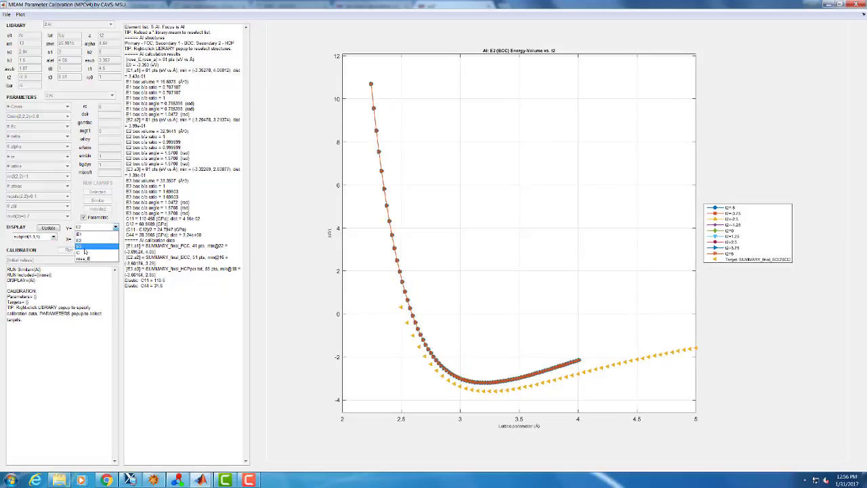
click(79, 246)
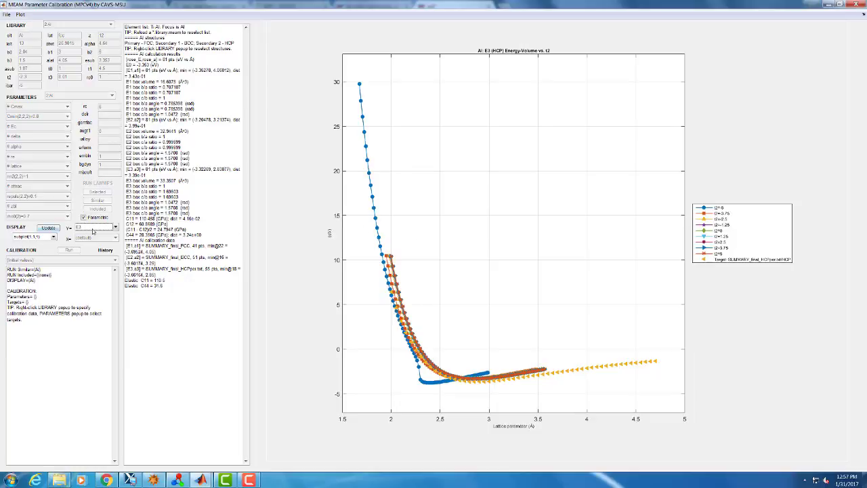
click(95, 229)
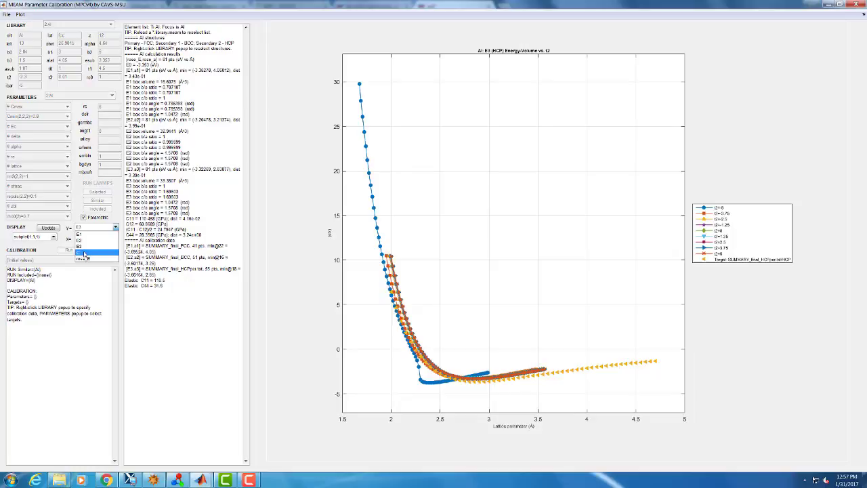
click(84, 253)
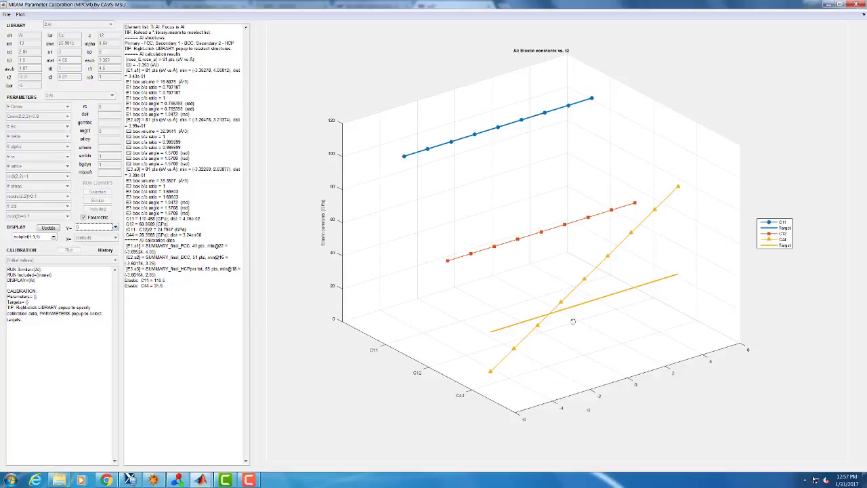
- Rotate the elastic-constant chart side-on to compare C11, C12 and C44 against t2
drag(580, 323, 546, 307)
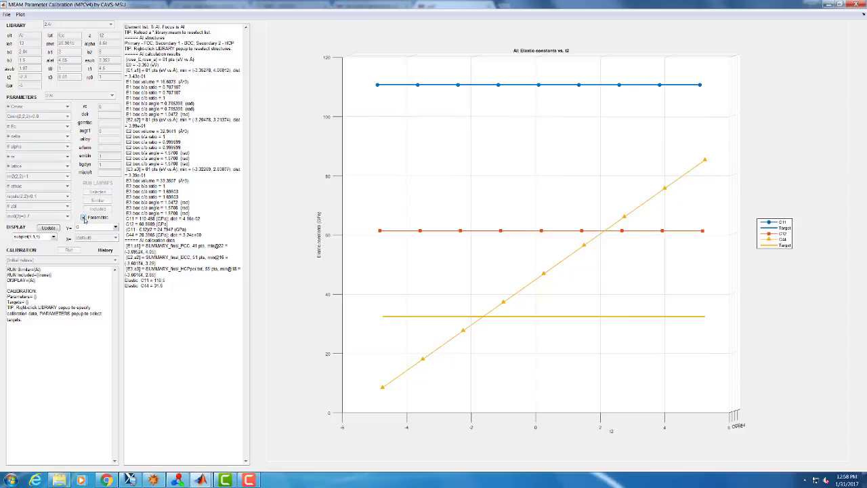
- Turn off Parametric, plot E1 energy–volume curves, and rerun LAMMPS with t2 = -1.5
click(84, 218)
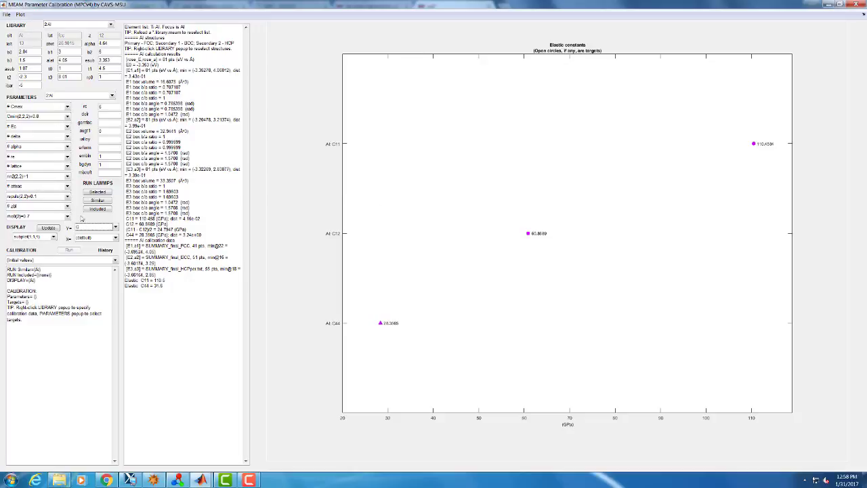
click(87, 228)
click(85, 239)
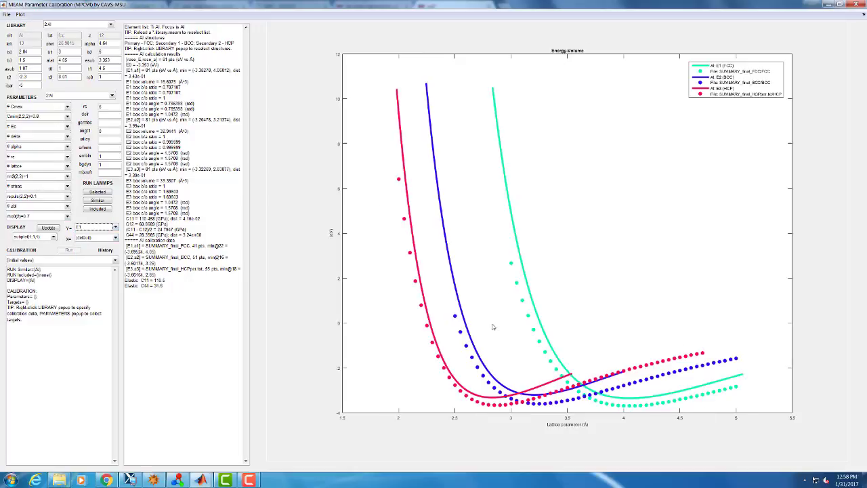
drag(30, 77, 19, 77)
text(-1.5)
click(99, 193)
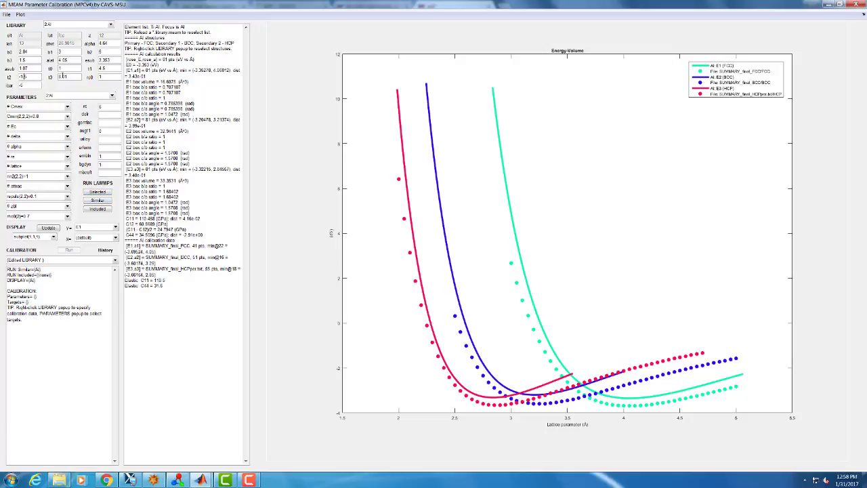
- Rerun LAMMPS Selected with t2 at -1.75
click(98, 192)
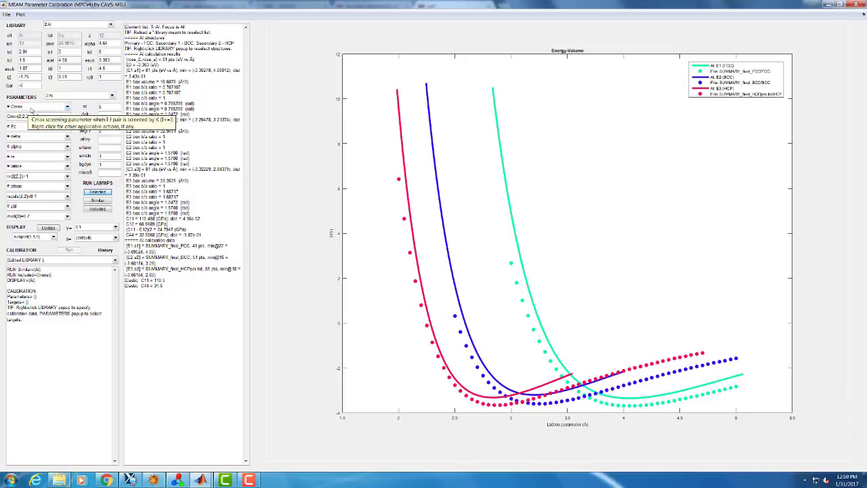
- Add a Cmax screening value of 2.8 with indices I, J, K = 2, 2, 2
right_click(31, 109)
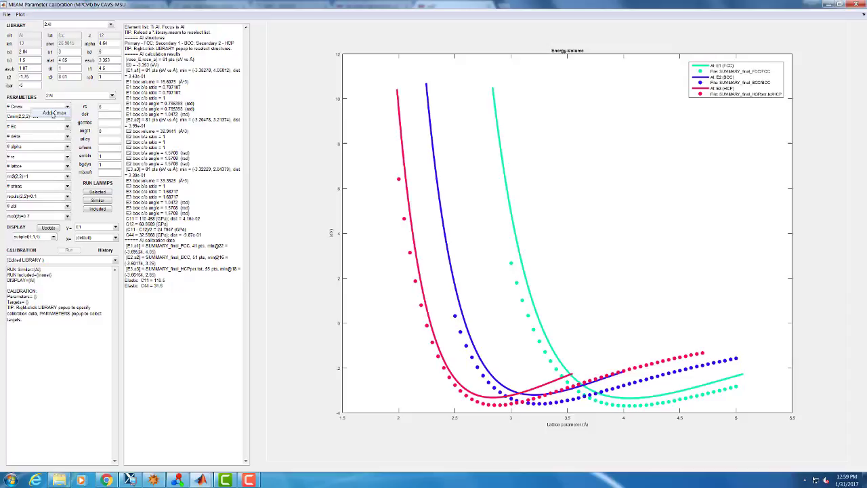
click(54, 113)
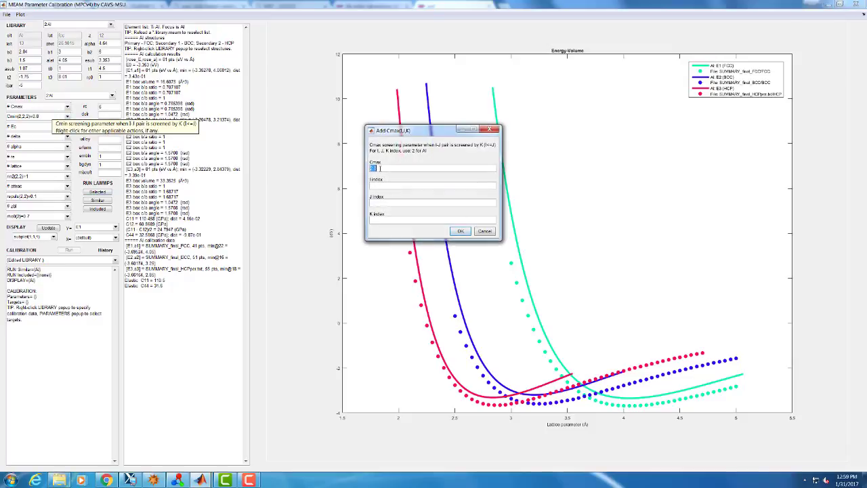
click(380, 168)
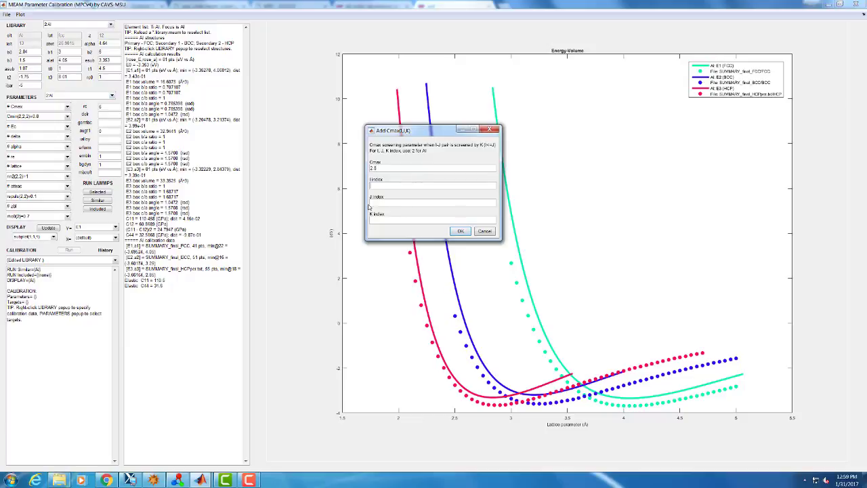
text(2)
key(Tab)
text(2)
click(460, 233)
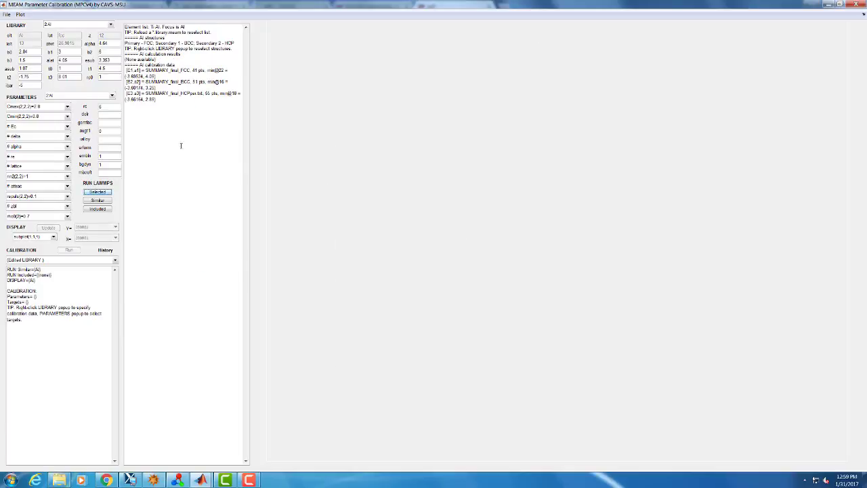
- Start a parametric study on Cmax(2,2,2), then cancel it
right_click(39, 107)
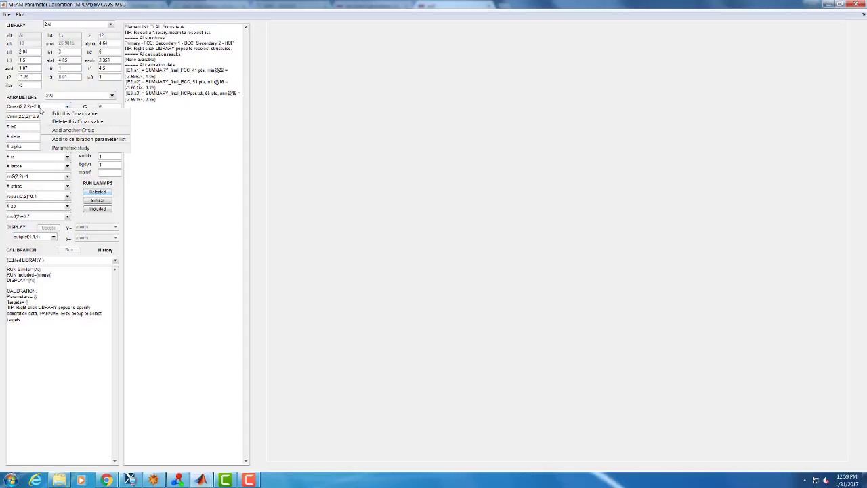
click(71, 148)
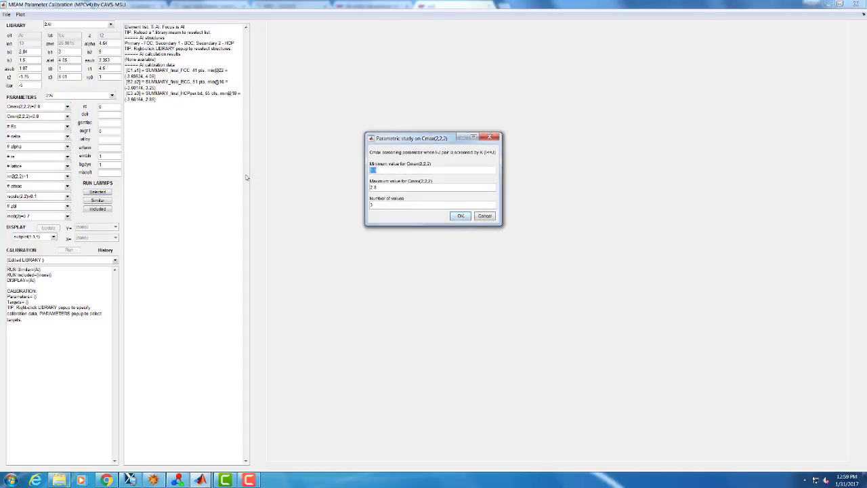
click(491, 219)
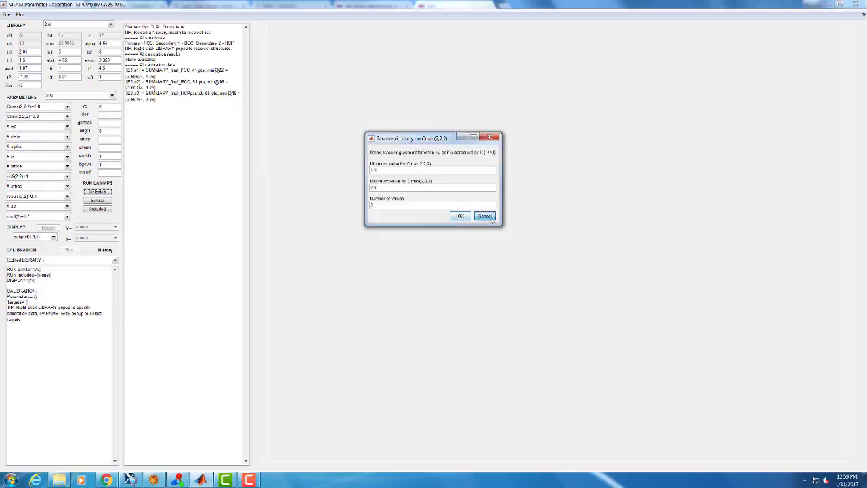
- Delete the Cmax(2,2,2)=2.8 value and confirm the deletion
right_click(44, 110)
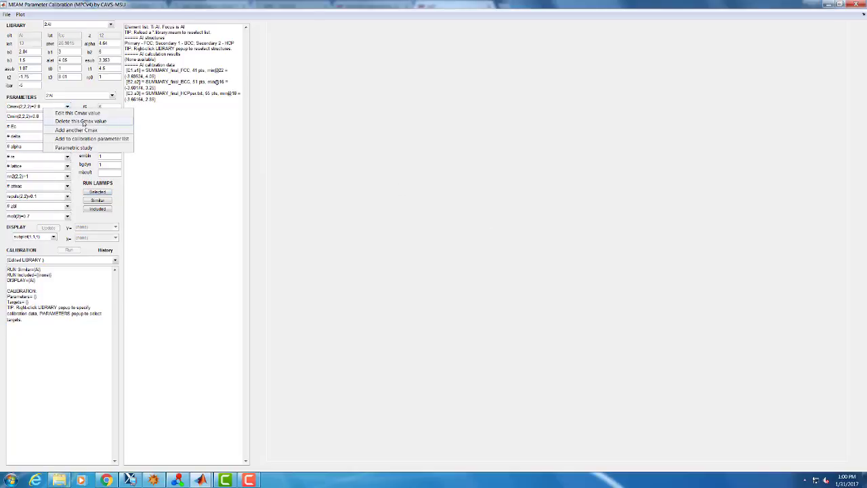
click(81, 121)
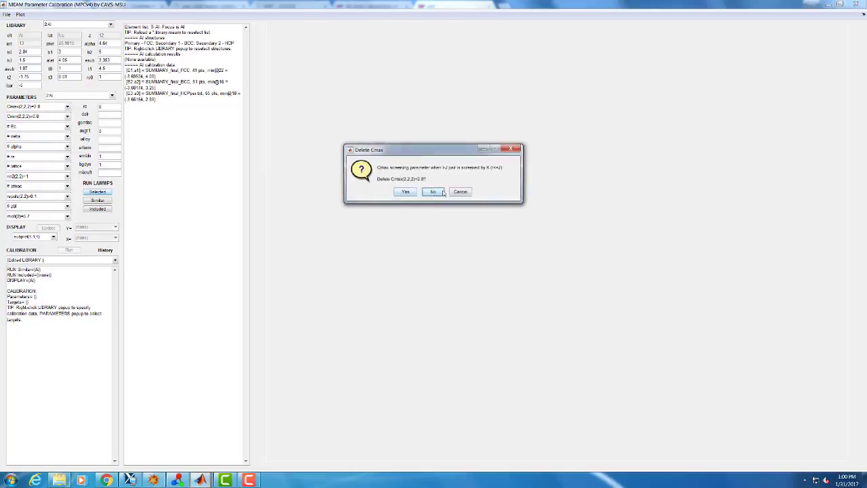
click(405, 192)
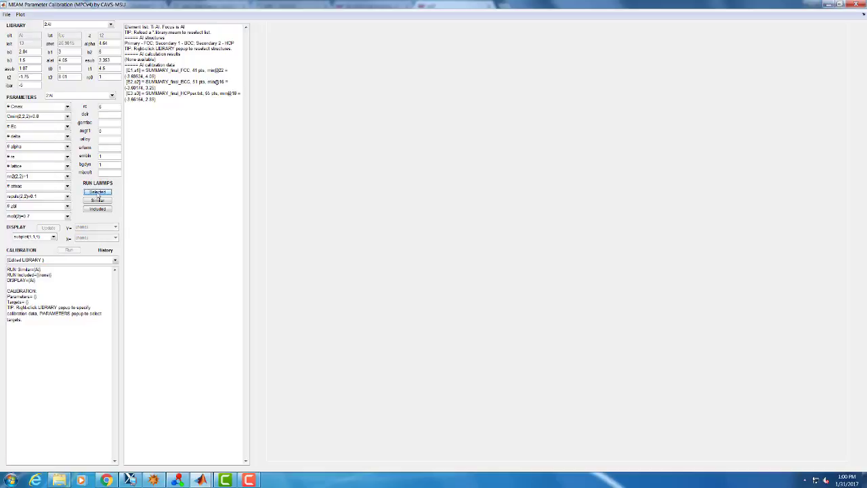
- Run LAMMPS Similar to recalculate and plot the FCC, BCC and HCP energy–volume curves
click(97, 198)
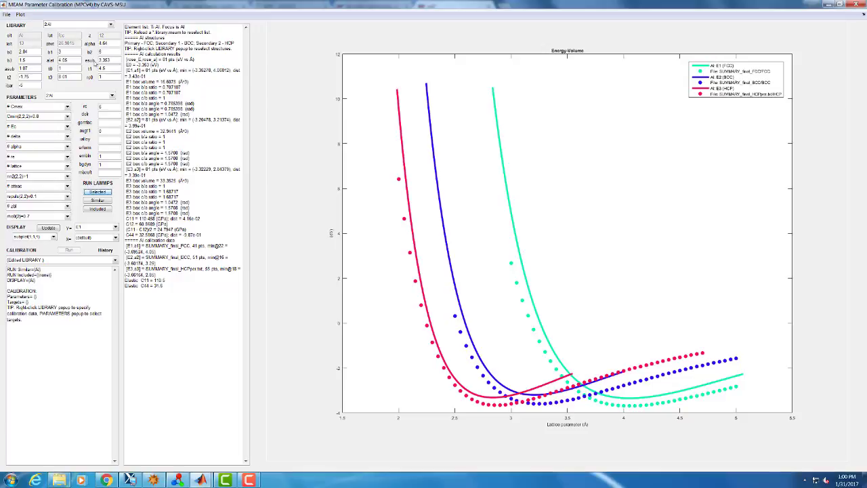
mouse_move(93, 62)
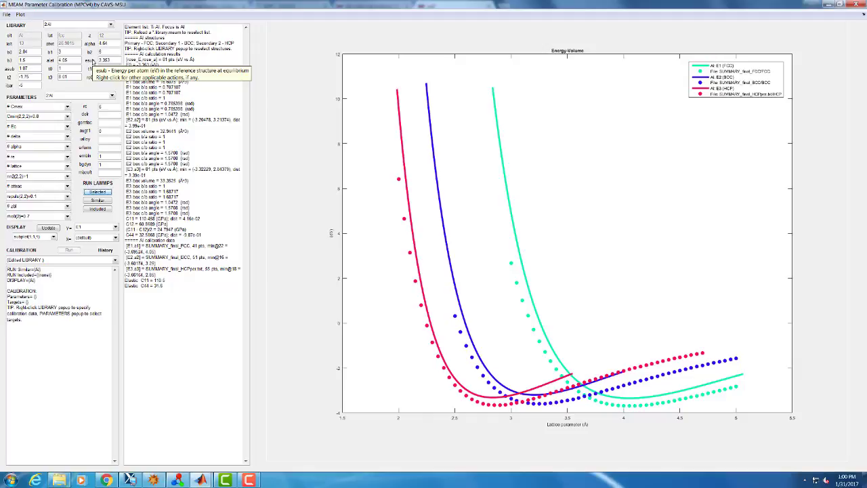
- Add esub as a calibration parameter starting at 3.353, bounded 3 to 4
right_click(93, 61)
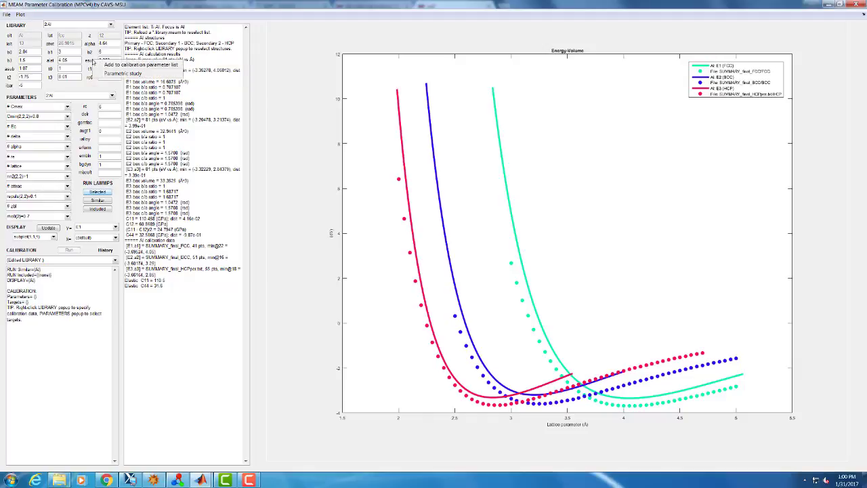
click(140, 65)
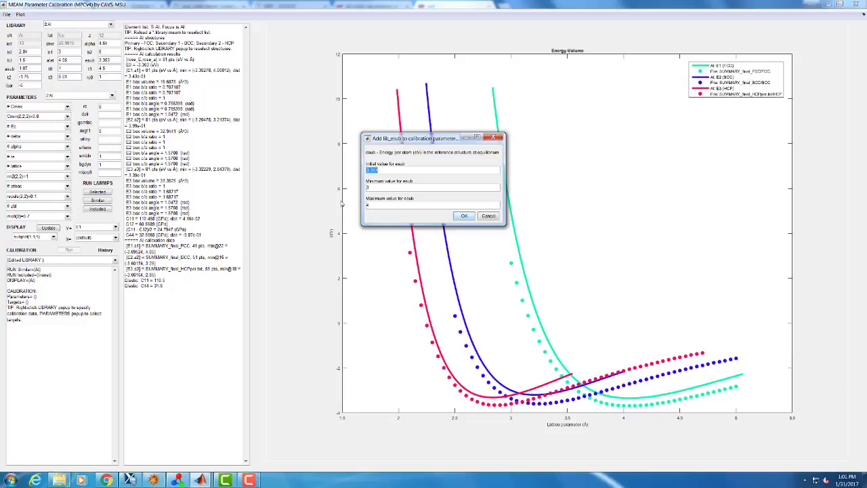
click(465, 217)
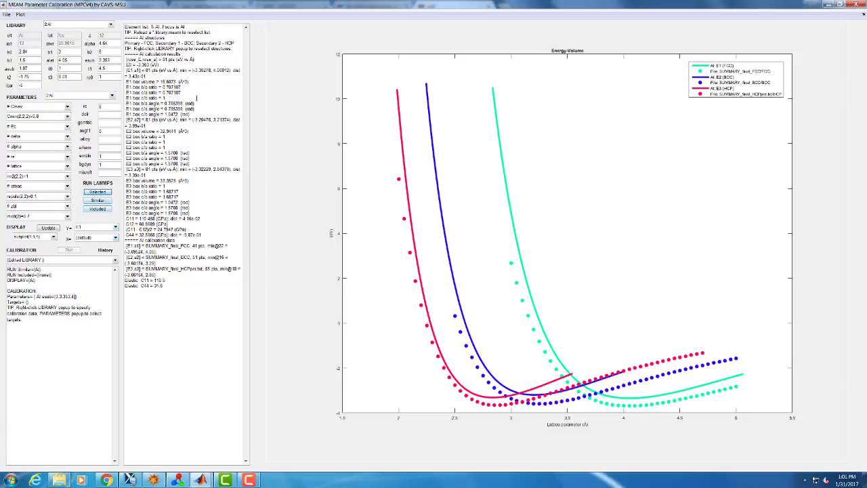
- Add alpha as a calibration parameter starting at 4.64, with minimum 4 and maximum 5
right_click(90, 46)
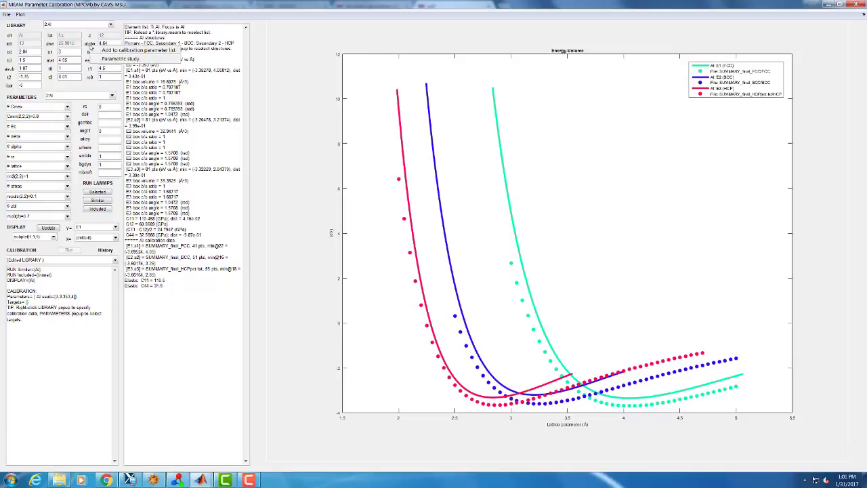
click(120, 52)
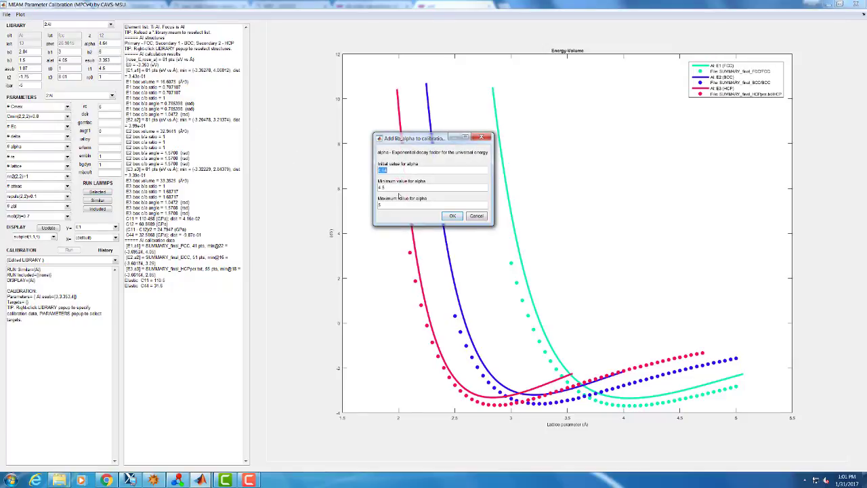
key(Tab)
text(4)
click(458, 217)
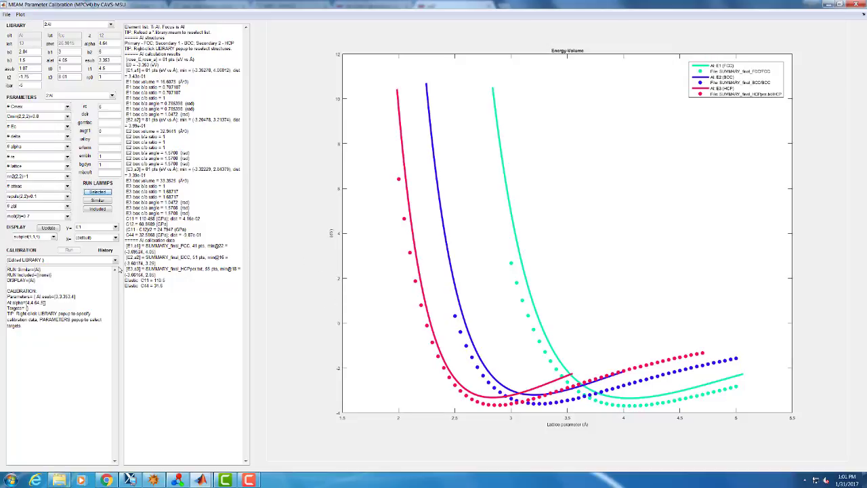
- Add the FCC energy–volume curve [E1,a1], points 1 to 41, as the calibration target
right_click(79, 98)
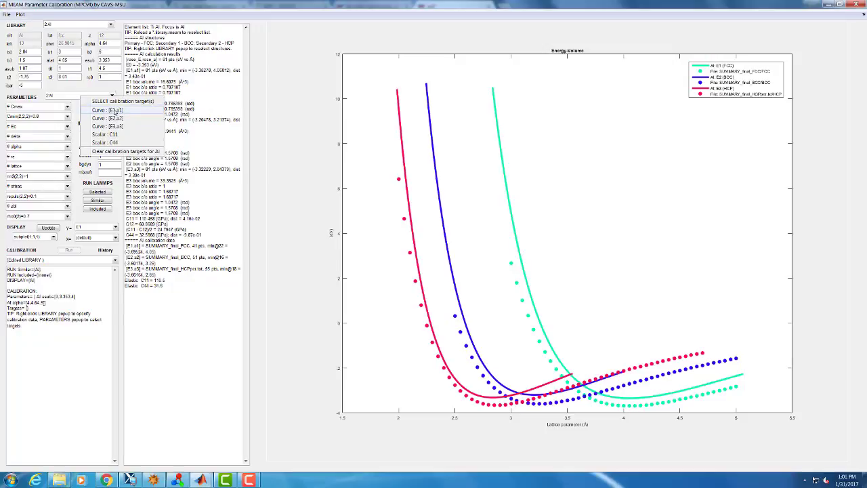
click(300, 115)
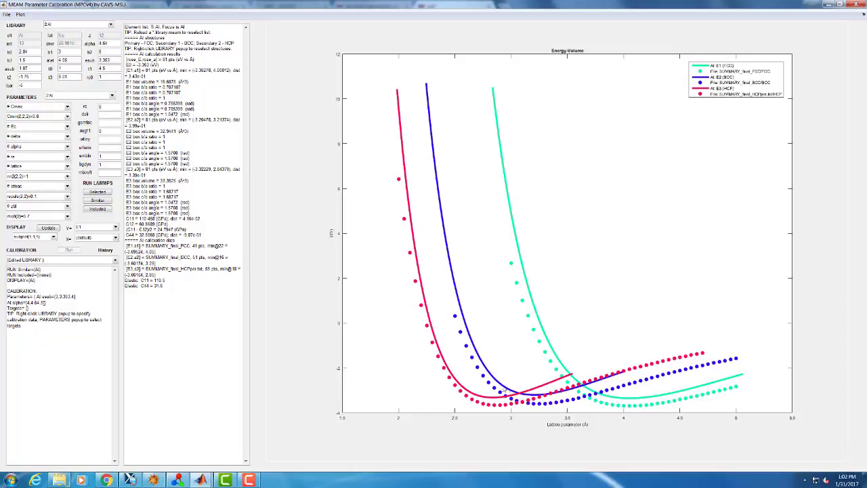
right_click(85, 100)
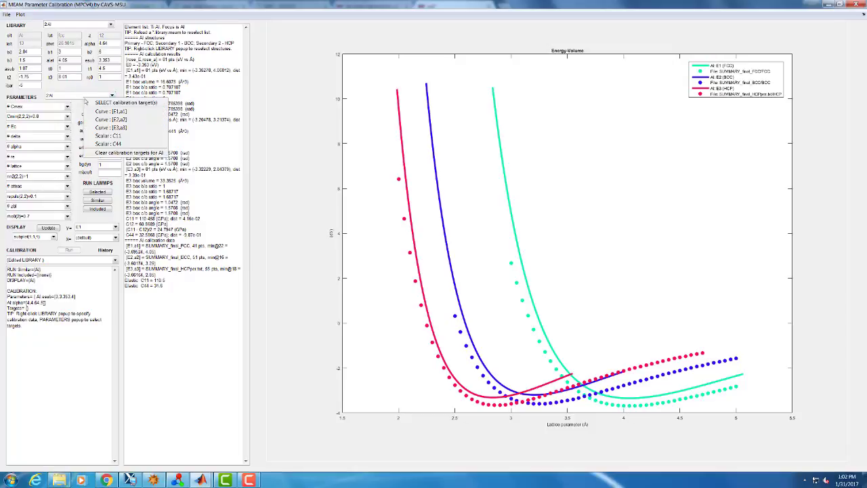
click(108, 112)
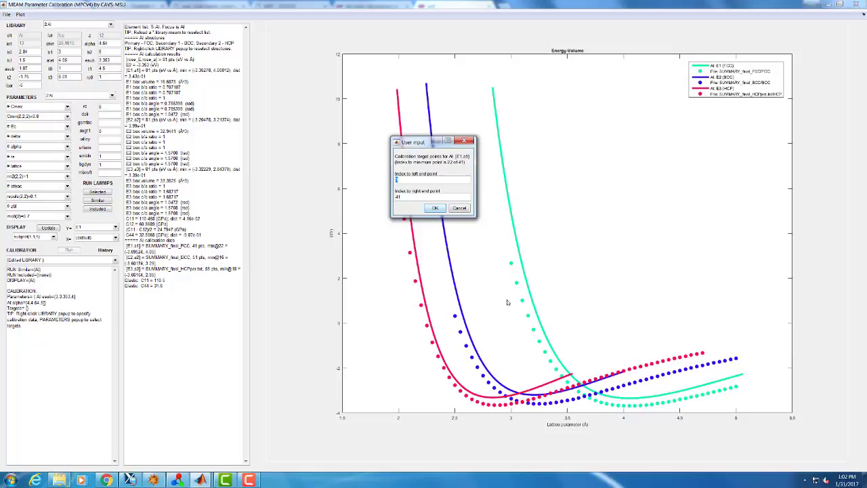
click(435, 208)
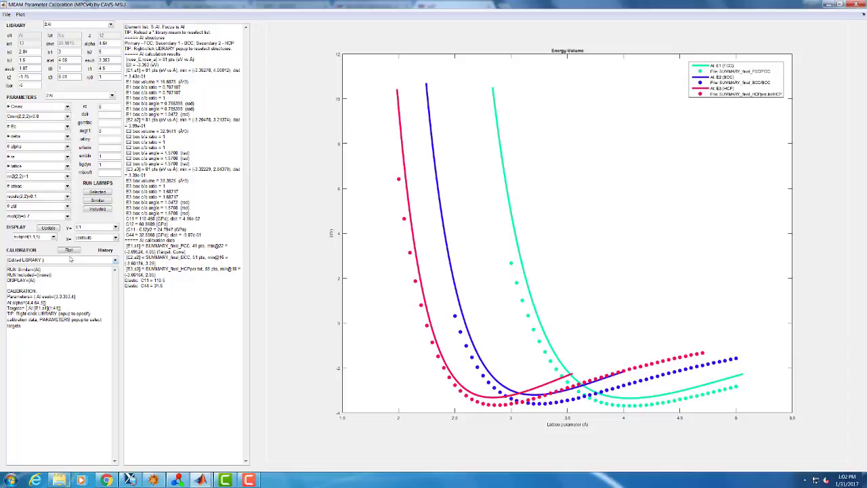
- Run the esub and alpha calibration until both 1e-03 convergence tolerances are satisfied
click(69, 251)
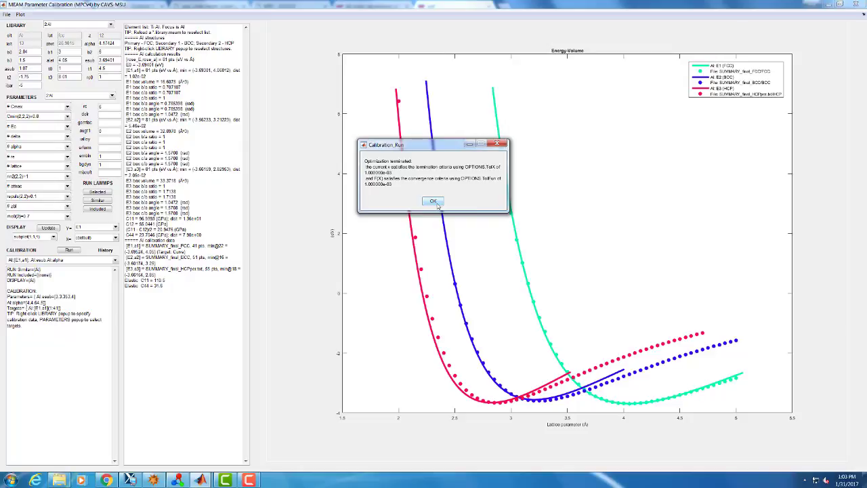
- Dismiss the Calibration_Run termination message, leaving the fitted FCC, BCC and HCP curves displayed
click(433, 201)
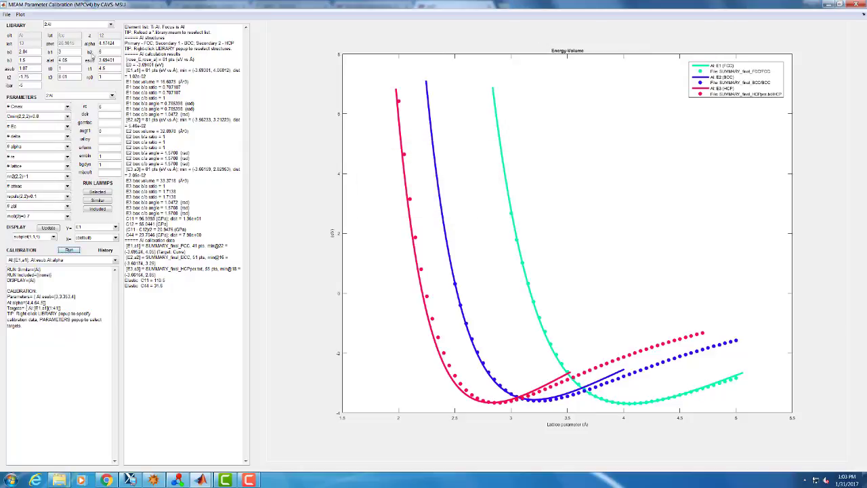